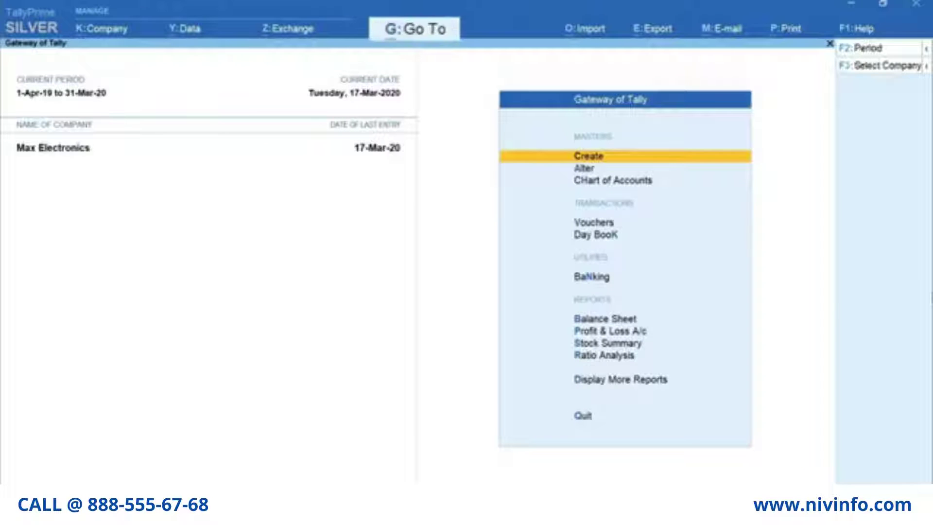
- Search the list of reports for "Ware" and for "Locat"
{"action": "key", "text": "alt+g"}
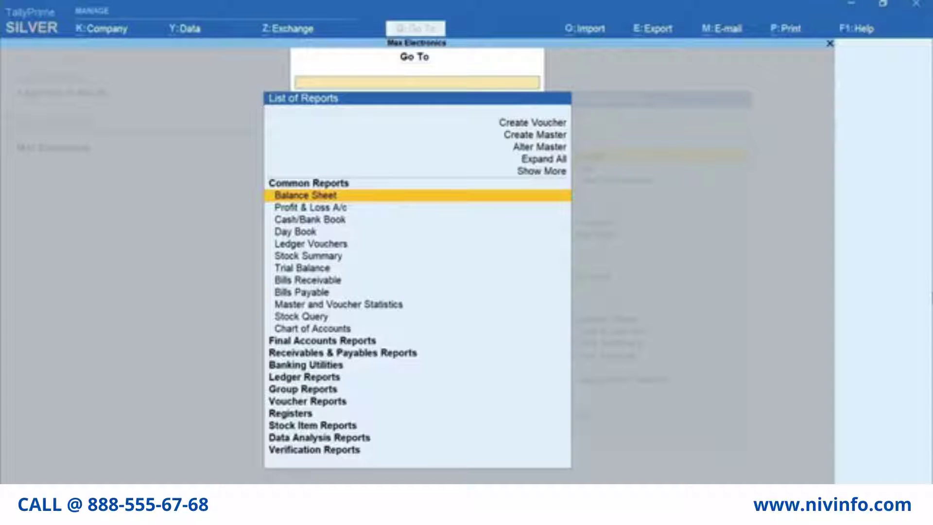
{"action": "type", "text": "Ware"}
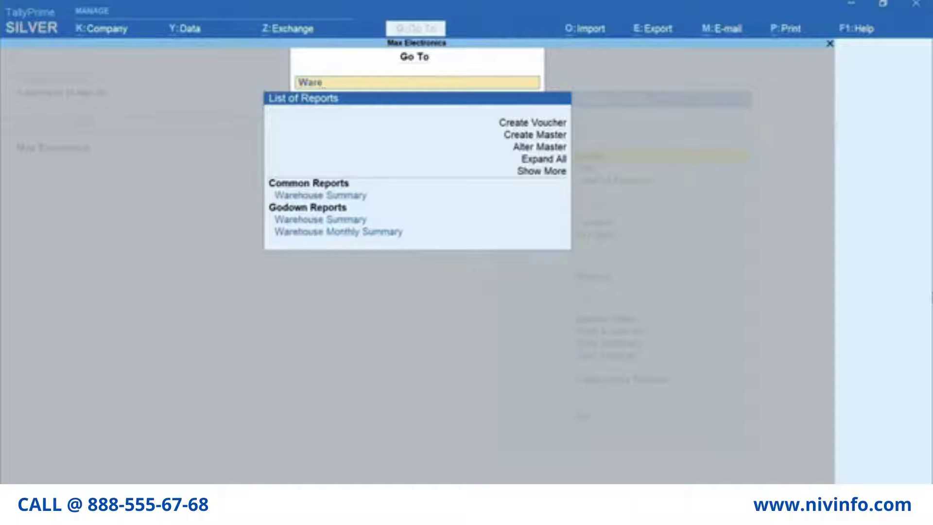
{"action": "key", "text": "BackSpace"}
{"action": "key", "text": "BackSpace"}
{"action": "key", "text": "BackSpace"}
{"action": "key", "text": "BackSpace"}
{"action": "type", "text": "Locat"}
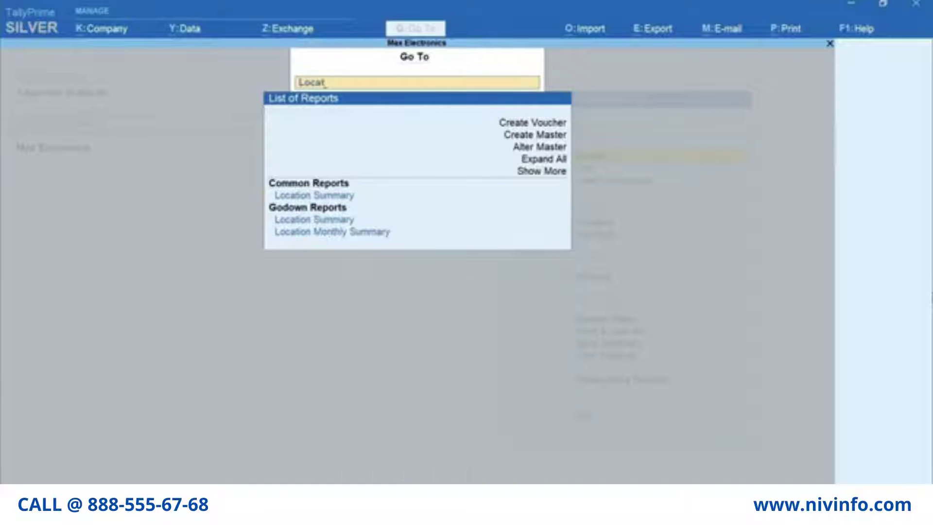
- Search the list of reports for "Daily" and open the Daily Entries report
{"action": "key", "text": "BackSpace"}
{"action": "key", "text": "BackSpace"}
{"action": "key", "text": "BackSpace"}
{"action": "key", "text": "BackSpace"}
{"action": "key", "text": "BackSpace"}
{"action": "type", "text": "Daily"}
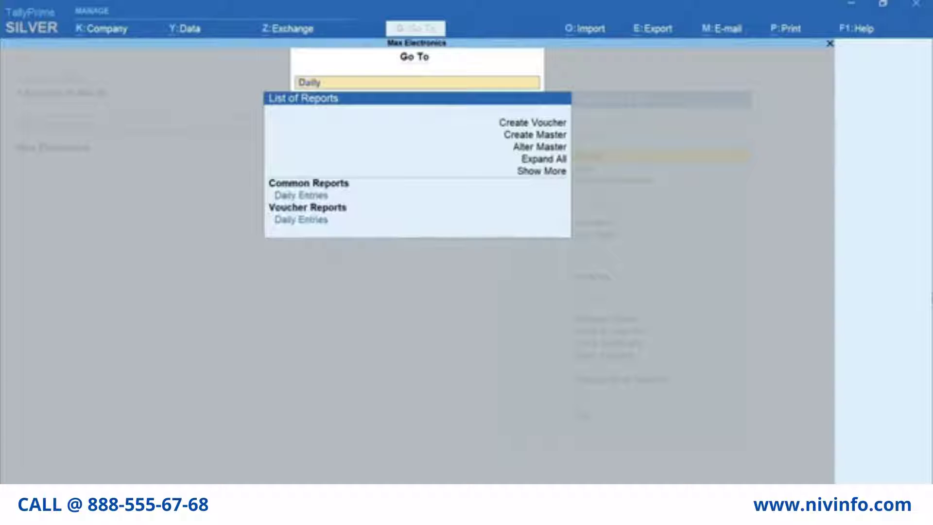
{"action": "key", "text": "Return"}
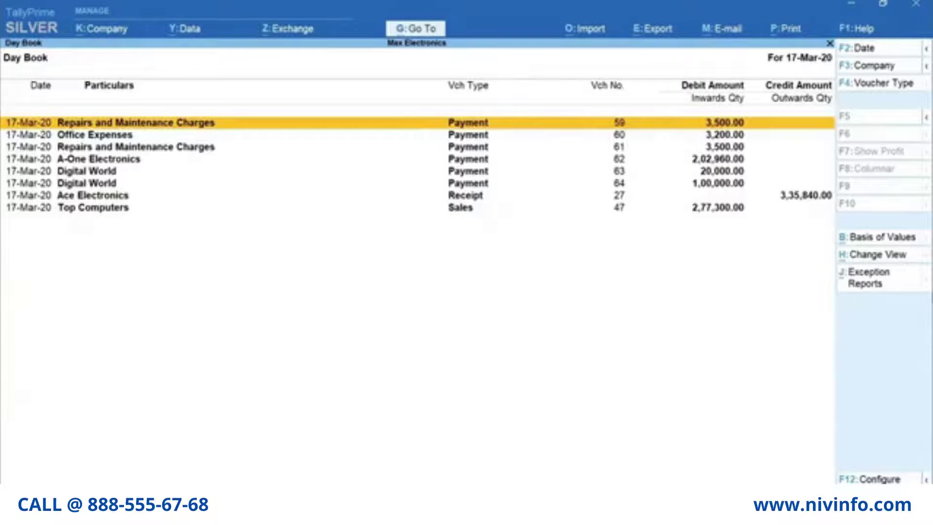
- Return to the Gateway of Tally and open the Day Book from the additional reports
{"action": "key", "text": "Escape"}
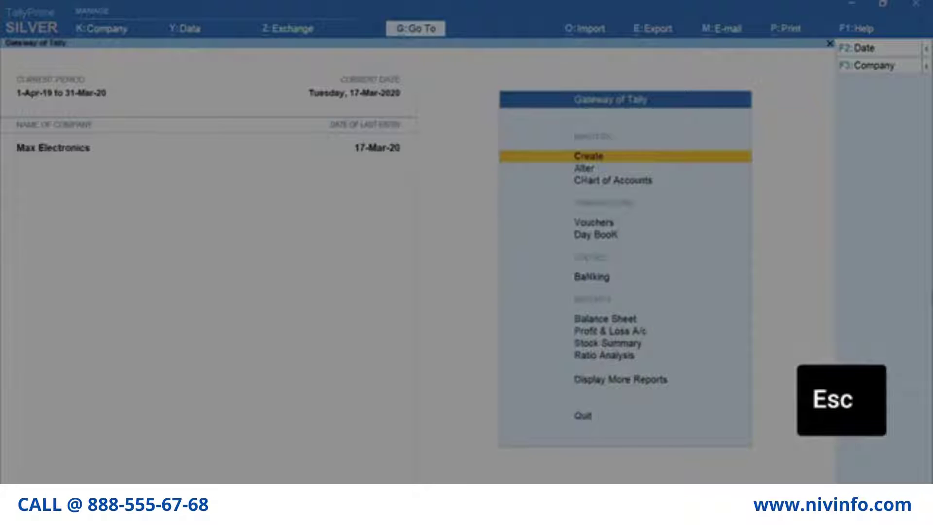
{"action": "key", "text": "d"}
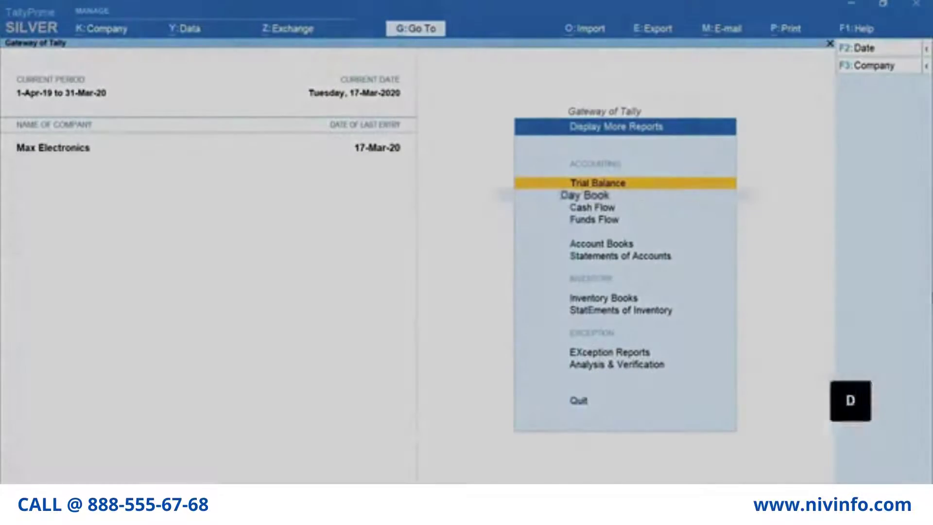
{"action": "key", "text": "d"}
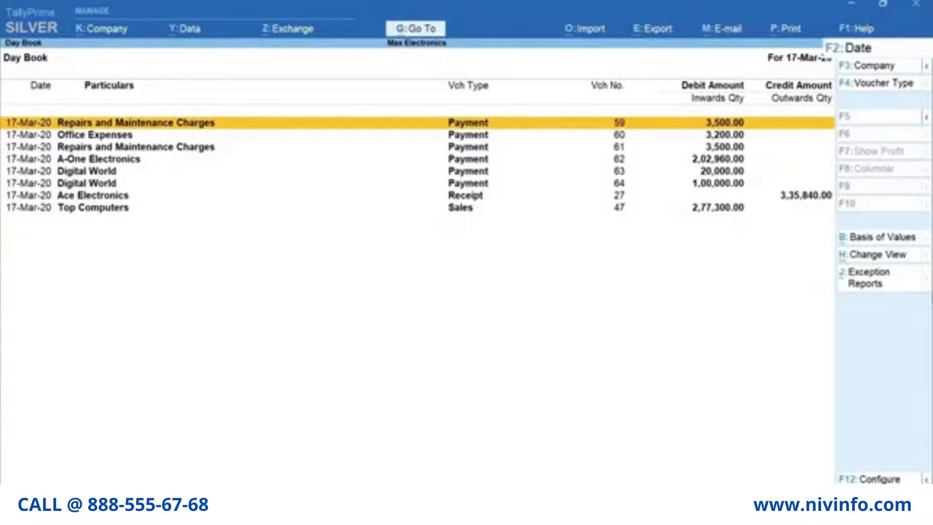
- Change the Day Book's date to 15-3
{"action": "key", "text": "F2"}
{"action": "type", "text": "1"}
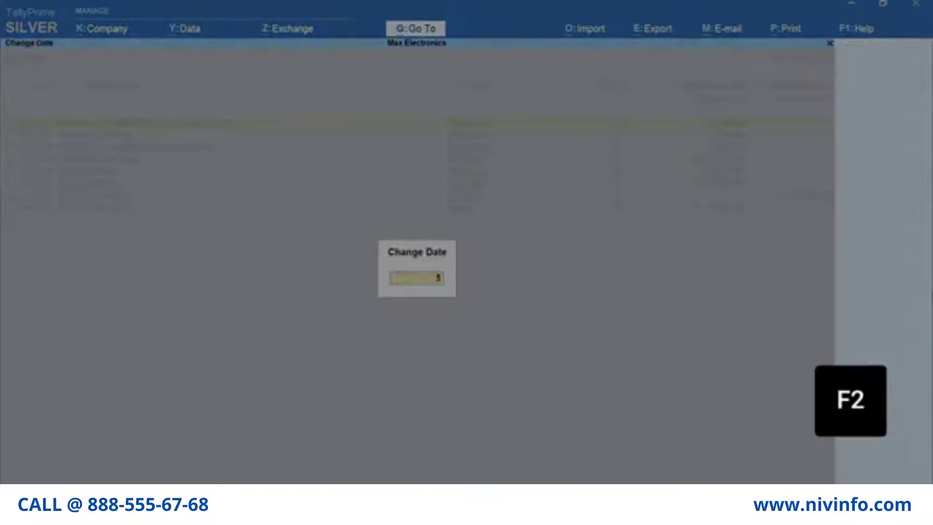
{"action": "type", "text": "5-3"}
{"action": "key", "text": "Return"}
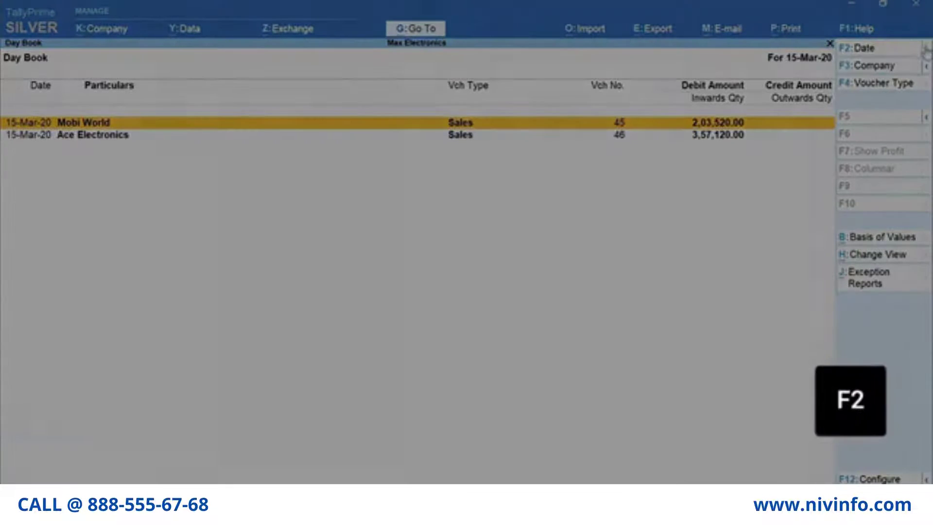
- Set the Day Book's period from 1-2-2020 to 31-3-2020
{"action": "key", "text": "F2"}
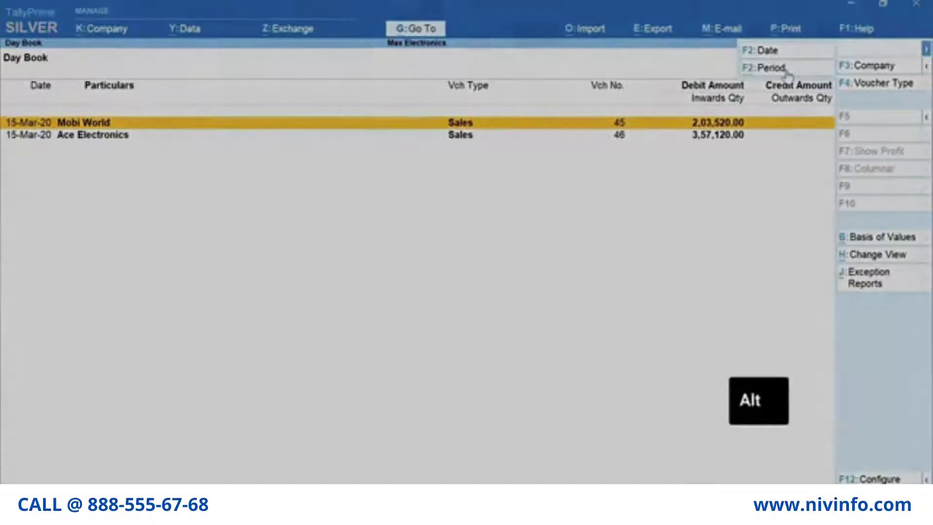
{"action": "key", "text": "alt+F2"}
{"action": "left_click", "coordinate": [787, 73]}
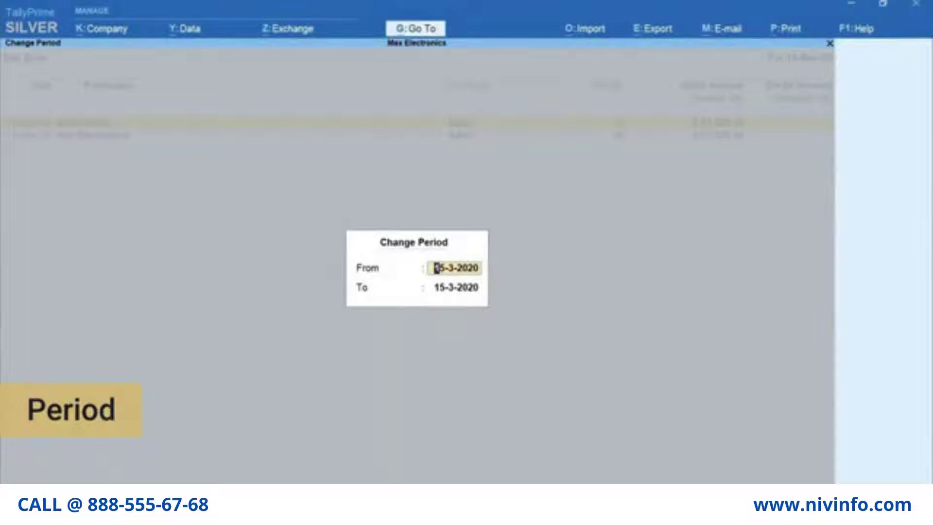
{"action": "type", "text": "1-feb"}
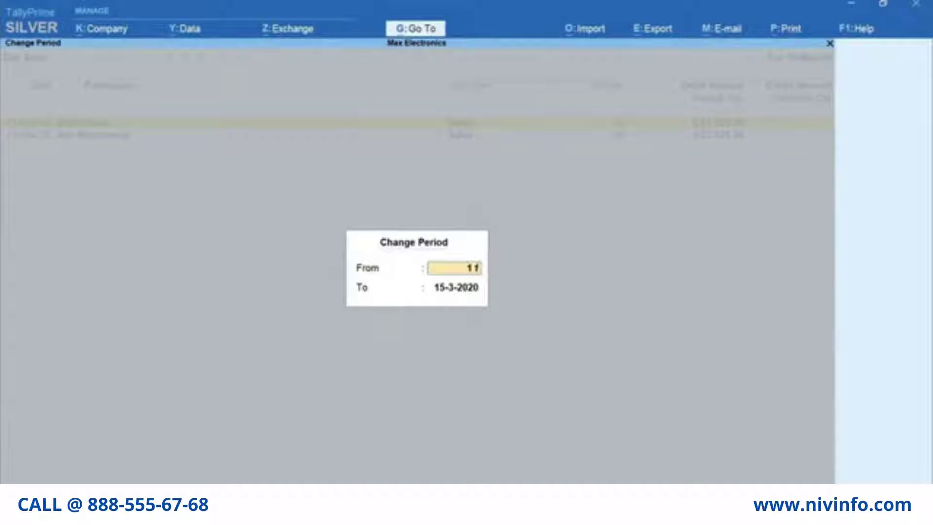
{"action": "key", "text": "Return"}
{"action": "type", "text": "31-3-2020"}
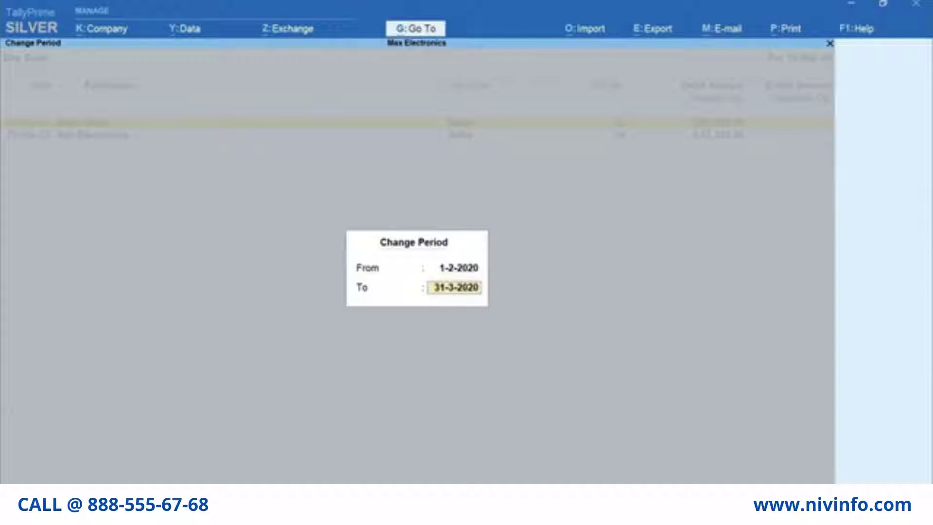
{"action": "key", "text": "Return"}
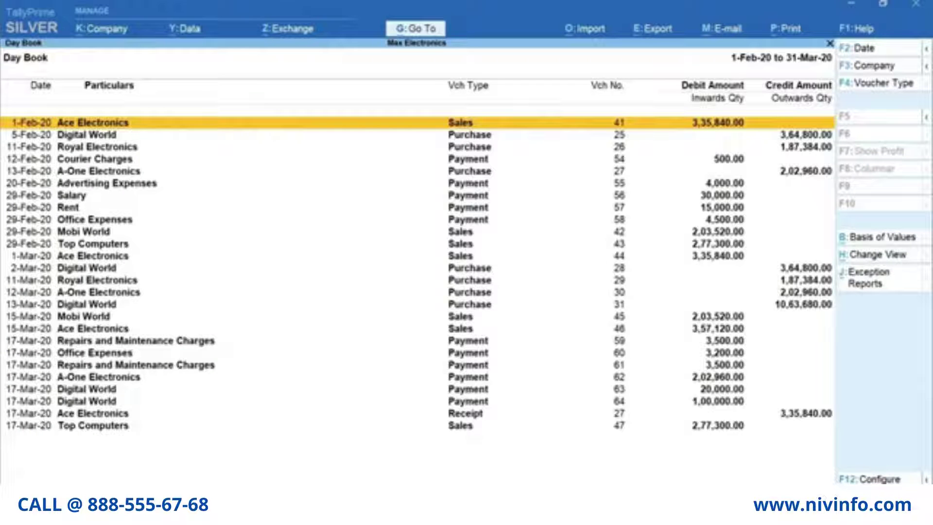
- Restrict the Day Book to vouchers of the Payment type
{"action": "key", "text": "alt+F2"}
{"action": "key", "text": "F4"}
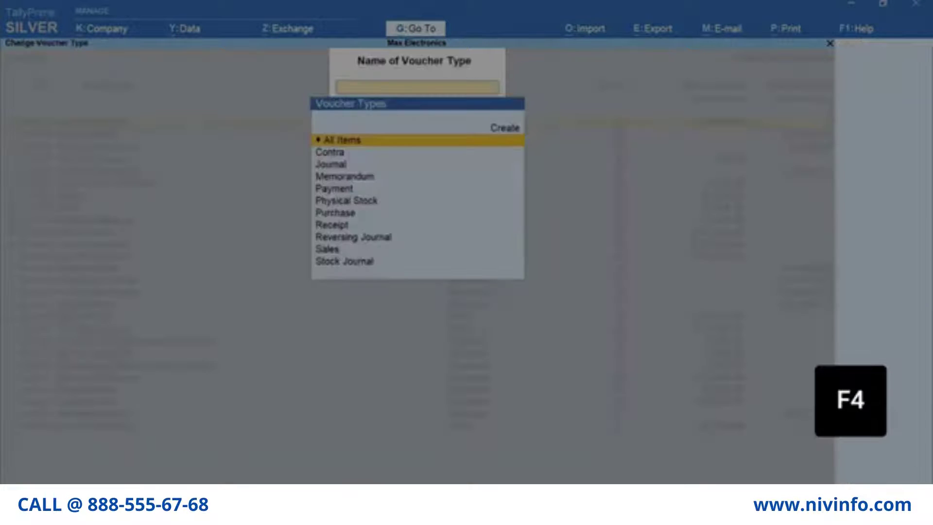
{"action": "type", "text": "Pay"}
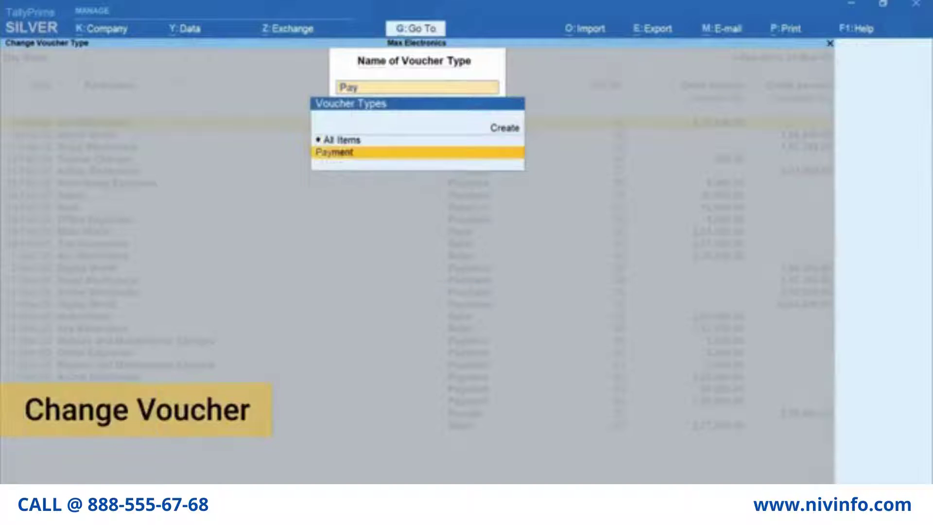
{"action": "key", "text": "Return"}
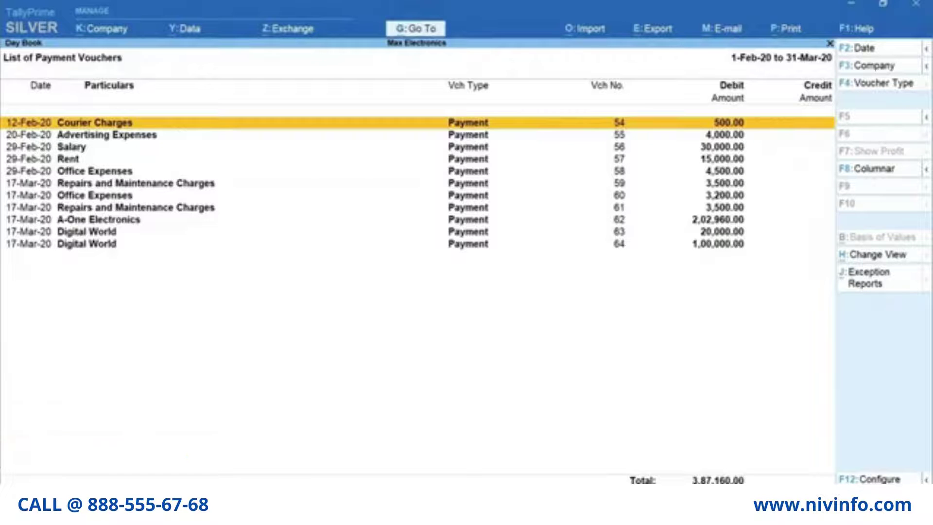
- Show the payment voucher list in detailed format and set Show Mode of Payment to Yes
{"action": "key", "text": "alt+F5"}
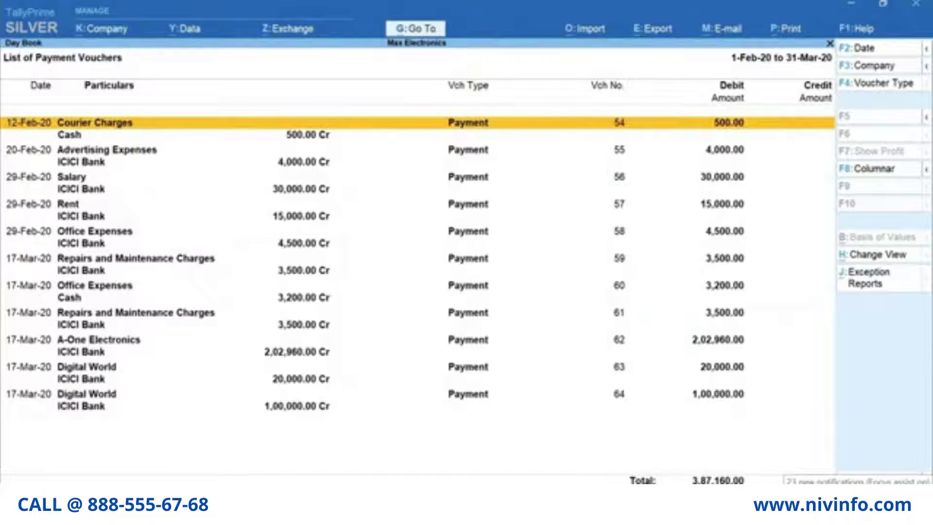
{"action": "key", "text": "F12"}
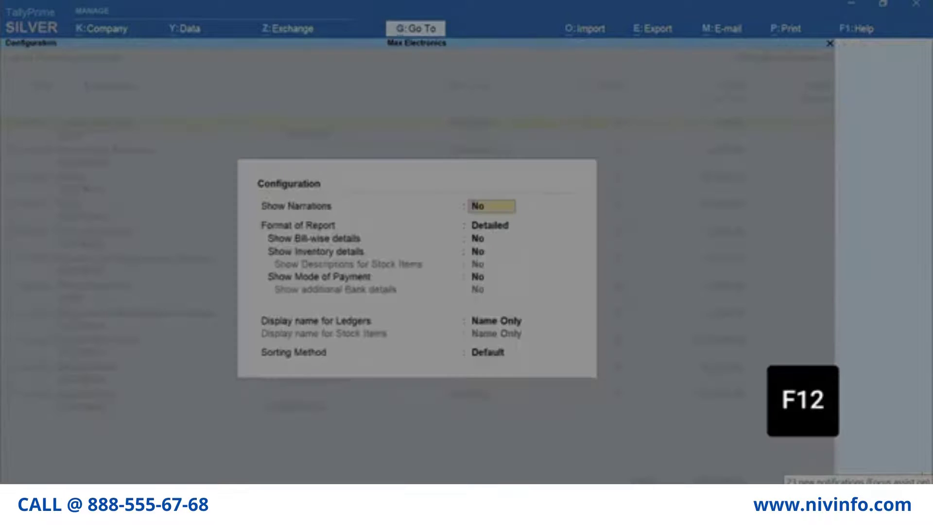
{"action": "key", "text": "Down"}
{"action": "key", "text": "Down"}
{"action": "key", "text": "Down"}
{"action": "key", "text": "Down"}
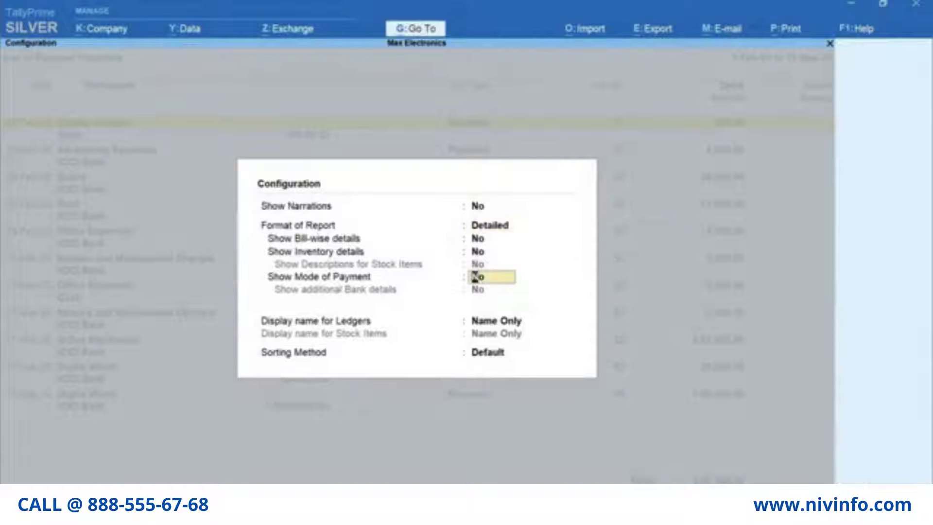
{"action": "type", "text": "y"}
{"action": "key", "text": "Return"}
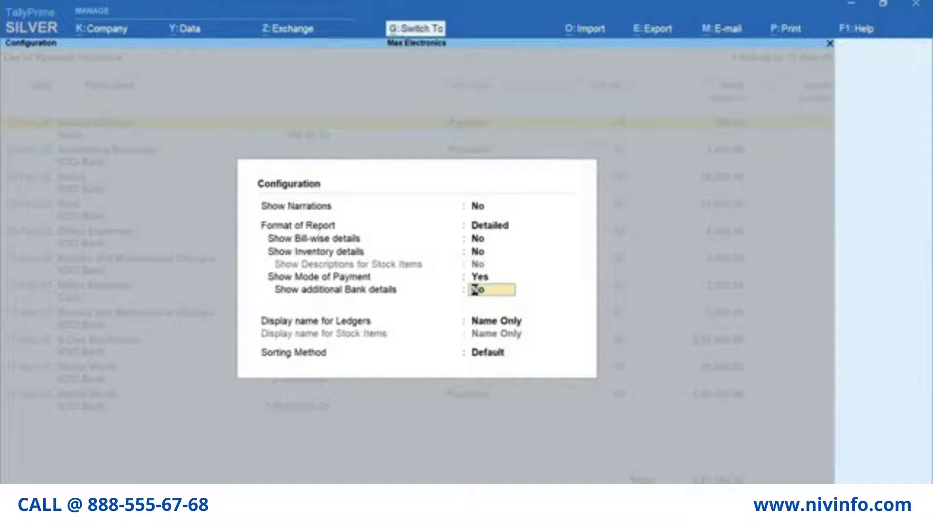
{"action": "key", "text": "ctrl+a"}
- Look through the first payment entries' details and switch the voucher list back to the condensed format
{"action": "key", "text": "Down"}
{"action": "key", "text": "Down"}
{"action": "key", "text": "Down"}
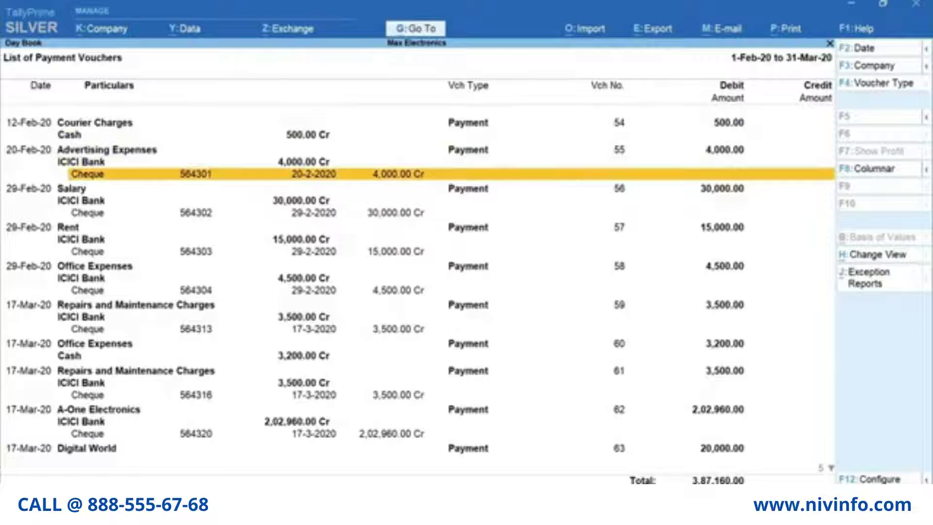
{"action": "key", "text": "alt+F5"}
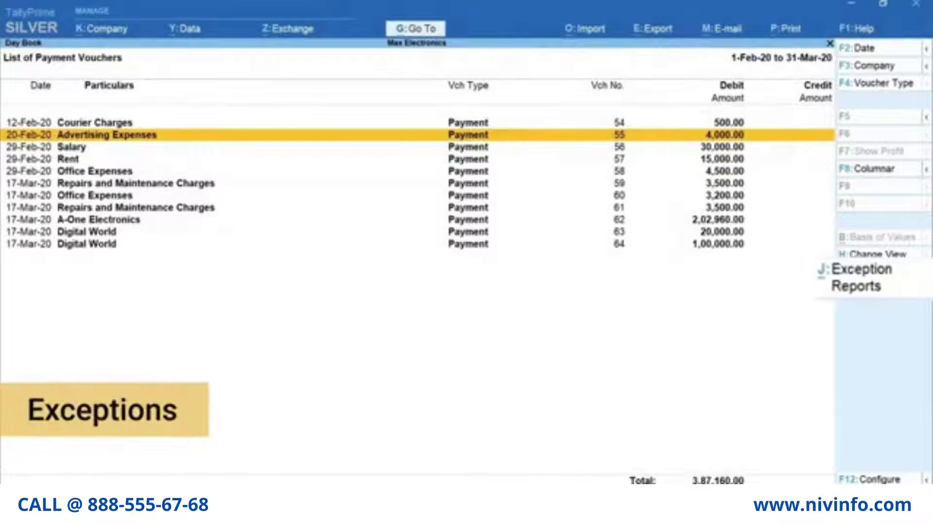
- Review the available exception reports for Optional, Cancelled and Post-Dated Vouchers, then return to the payment voucher list
{"action": "key", "text": "ctrl+j"}
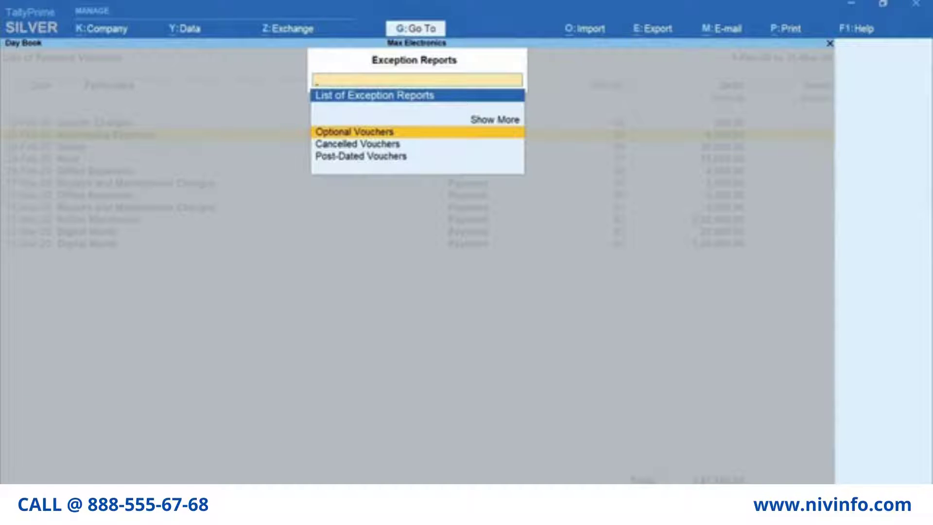
{"action": "key", "text": "Down"}
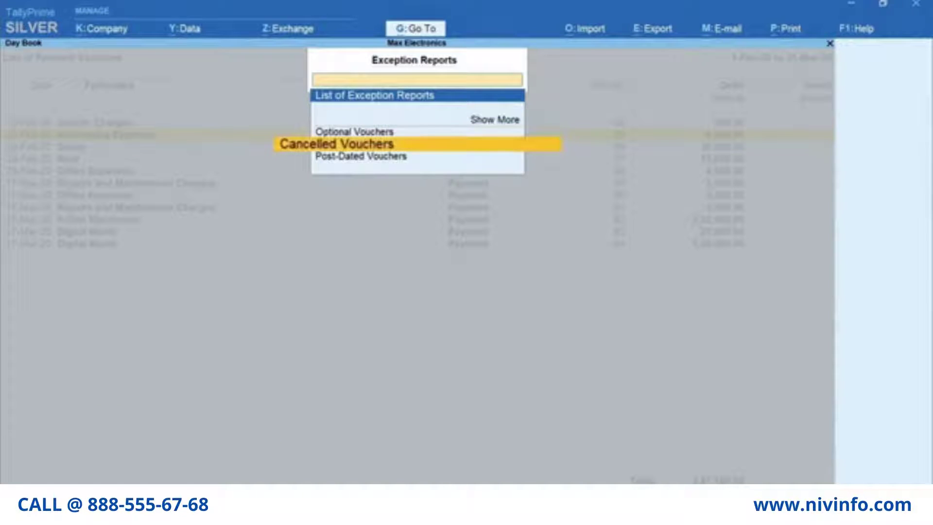
{"action": "key", "text": "Down"}
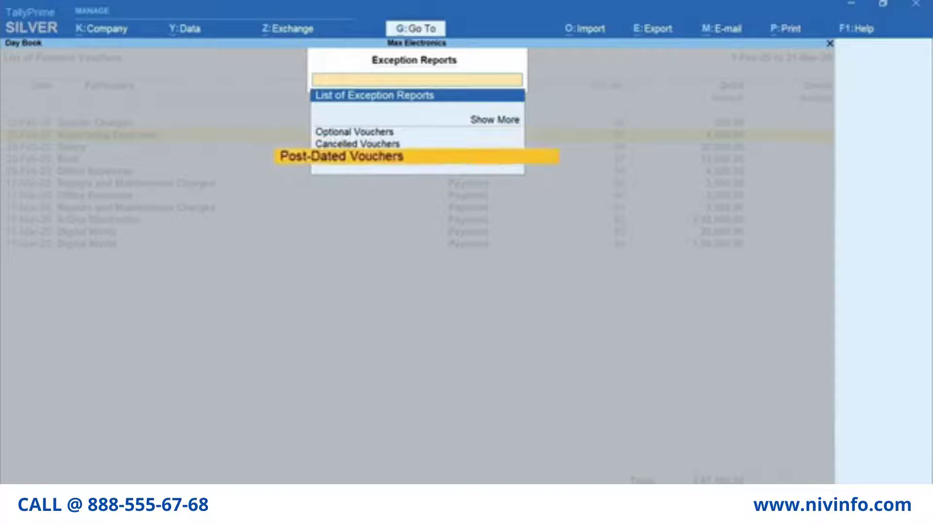
{"action": "key", "text": "Escape"}
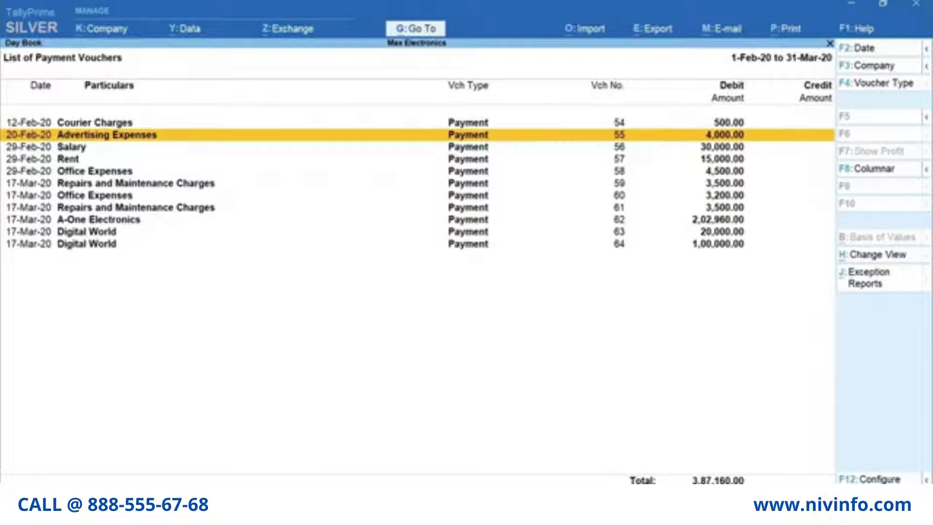
- Duplicate the 29-Feb-20 Rent payment voucher, set the copy's voucher date to 31-3-2020 and save it
{"action": "key", "text": "Down"}
{"action": "key", "text": "Down"}
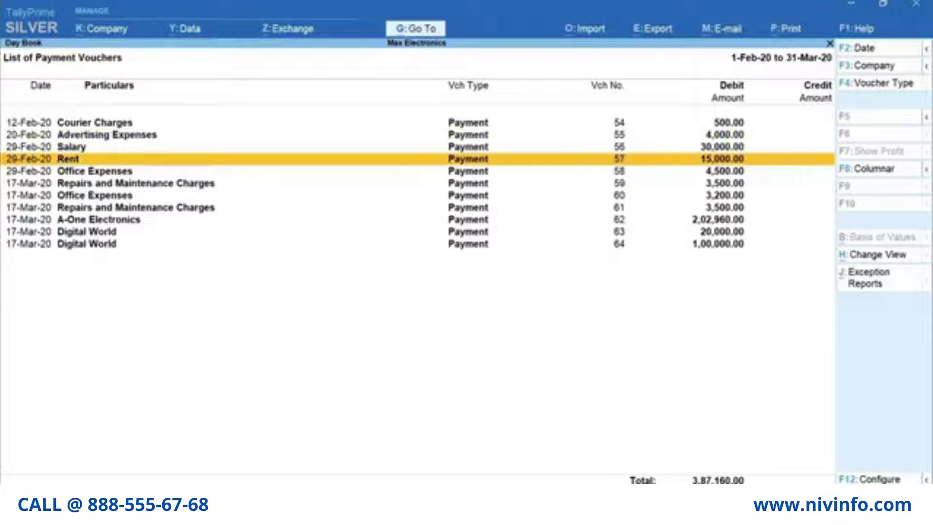
{"action": "key", "text": "alt"}
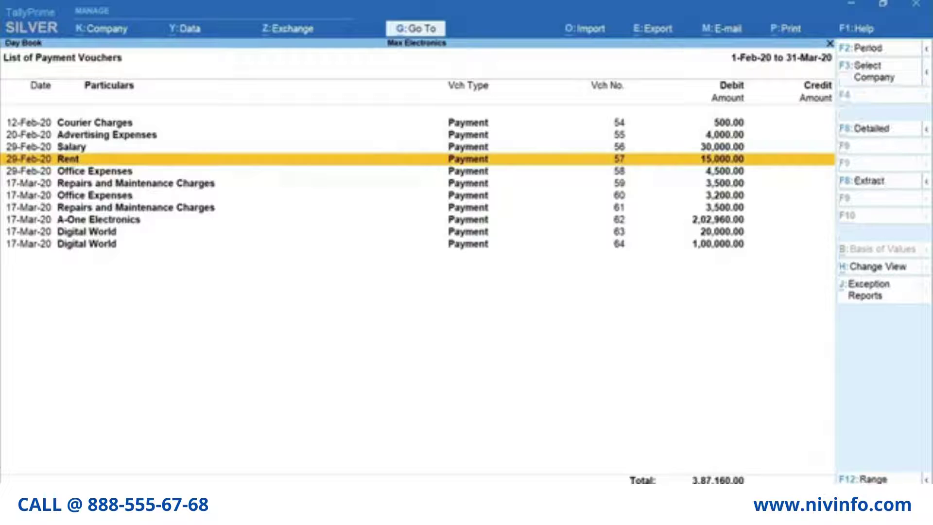
{"action": "key", "text": "alt+2"}
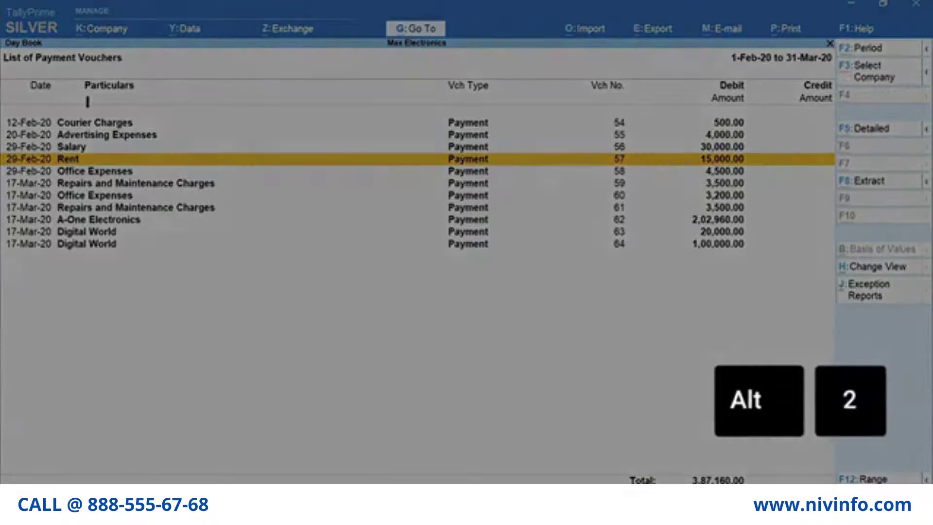
{"action": "key", "text": "F2"}
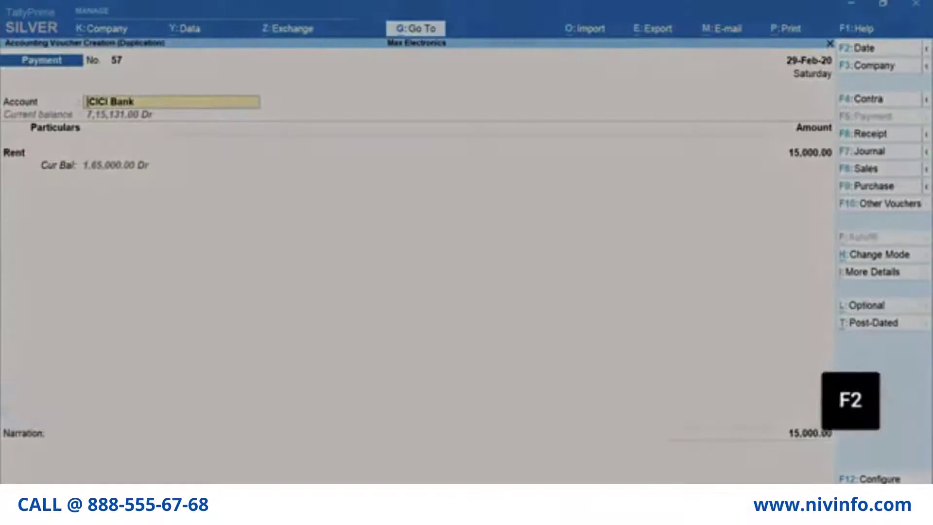
{"action": "type", "text": "31-3-2020"}
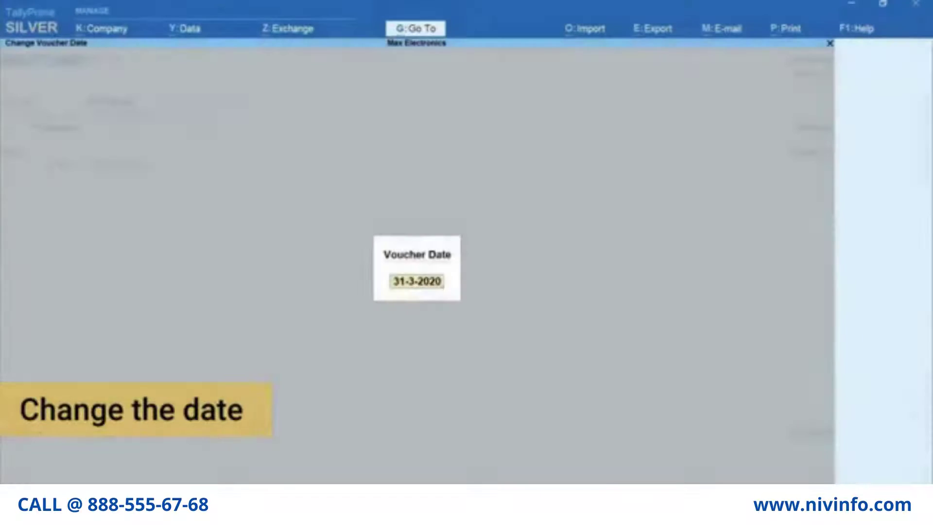
{"action": "key", "text": "Return"}
{"action": "key", "text": "ctrl+a"}
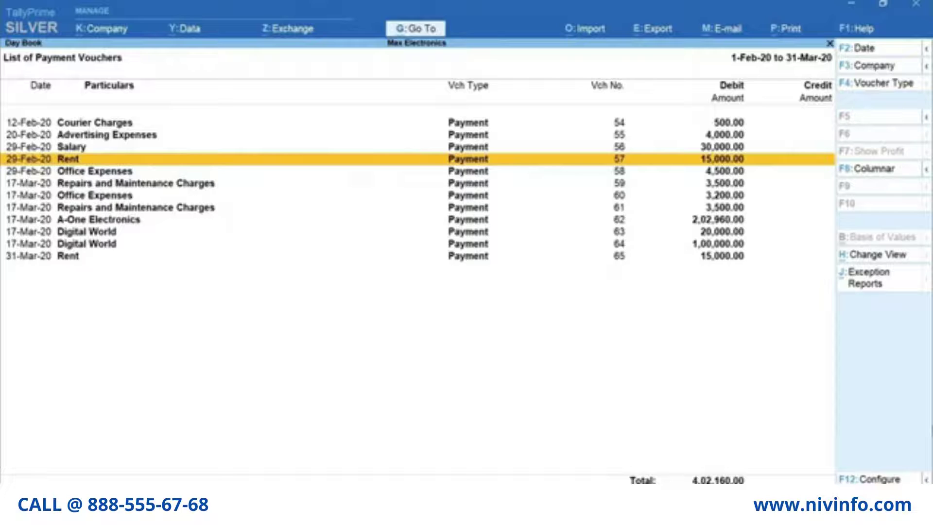
- Start a new payment voucher directly after the 17-Mar-20 A-One Electronics entry in the voucher list
{"action": "key", "text": "Down"}
{"action": "key", "text": "Down"}
{"action": "key", "text": "Down"}
{"action": "key", "text": "Down"}
{"action": "key", "text": "Down"}
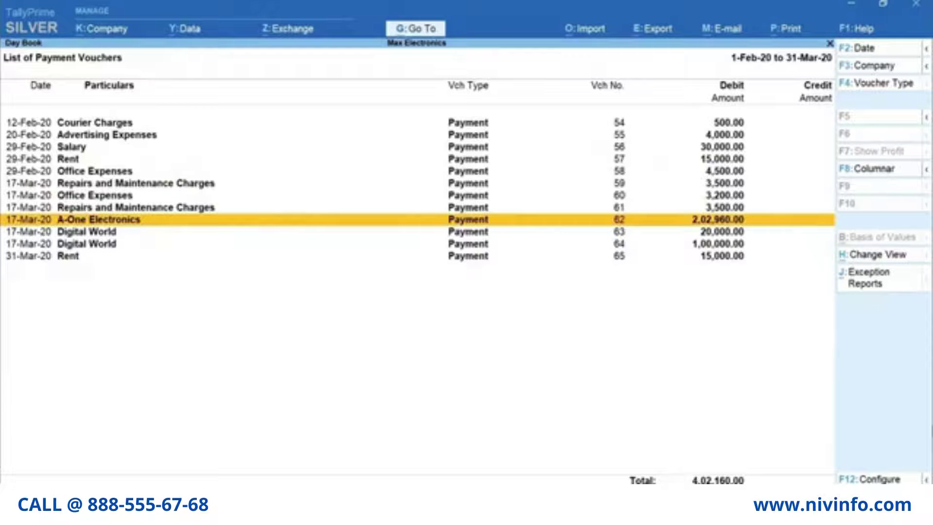
{"action": "key", "text": "alt+a"}
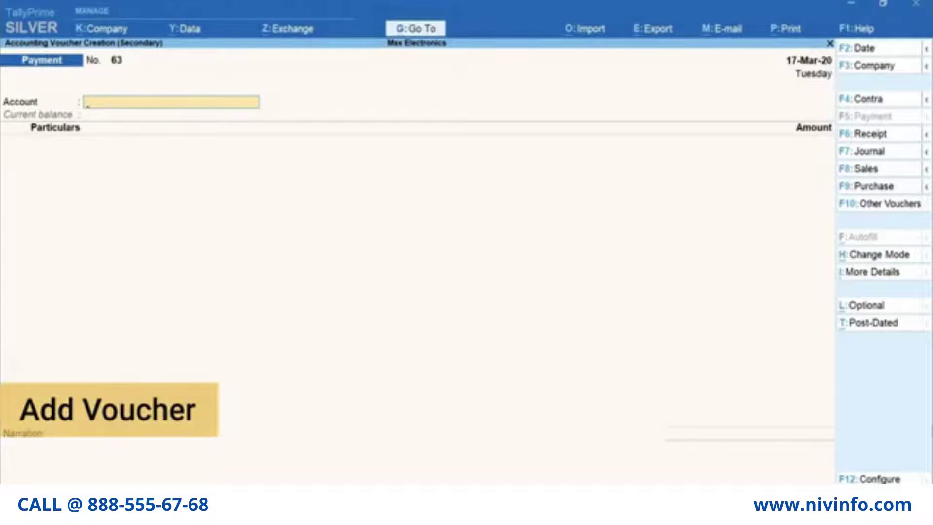
- Fill in the new payment voucher with Cash as the account and Office Expenses for 3200, and save it
{"action": "type", "text": "c"}
{"action": "key", "text": "Return"}
{"action": "type", "text": "off"}
{"action": "key", "text": "Return"}
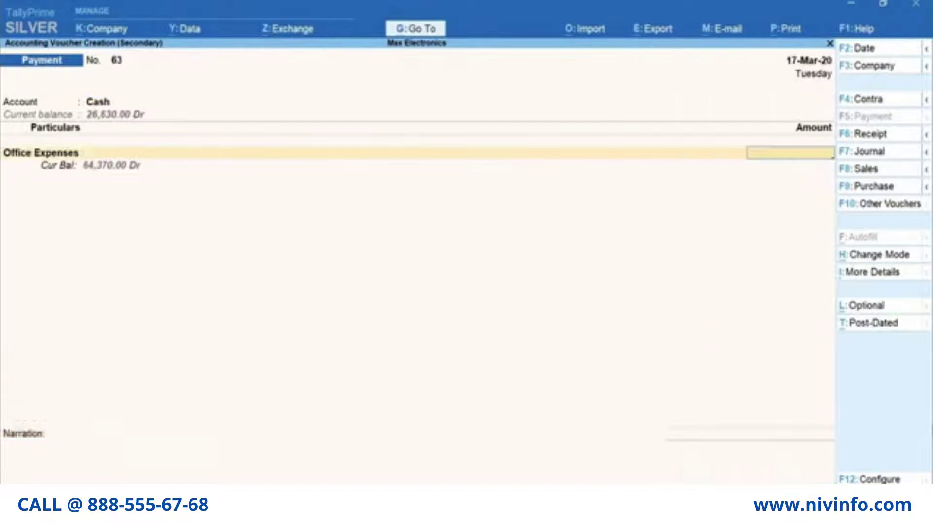
{"action": "type", "text": "3200"}
{"action": "key", "text": "Return"}
{"action": "key", "text": "Return"}
{"action": "key", "text": "Return"}
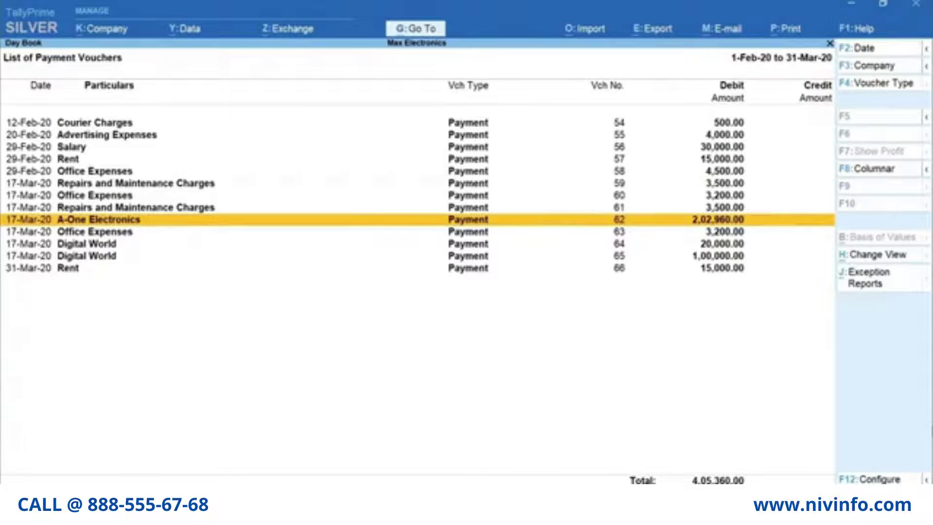
- Cancel the 29-Feb-20 Office Expenses payment voucher of 4,500.00
{"action": "key", "text": "Up"}
{"action": "key", "text": "Up"}
{"action": "key", "text": "Up"}
{"action": "key", "text": "Up"}
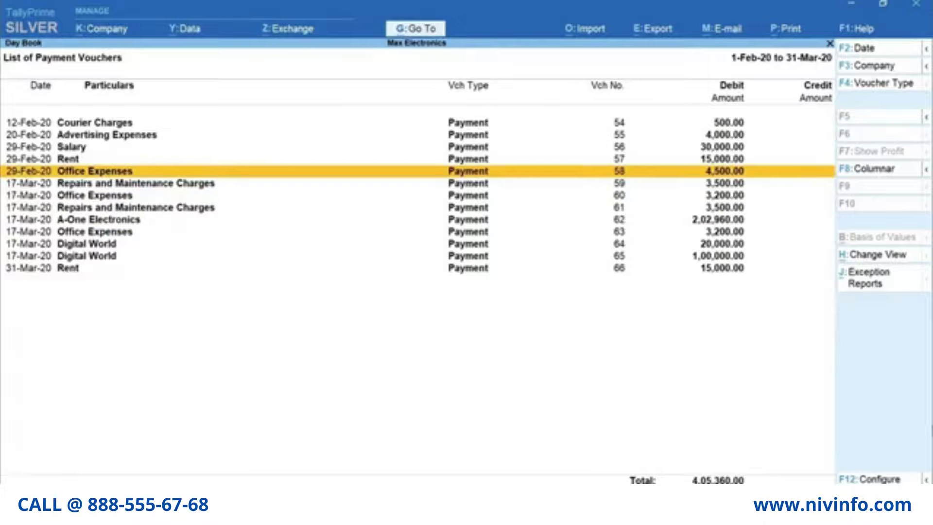
{"action": "key", "text": "alt+x"}
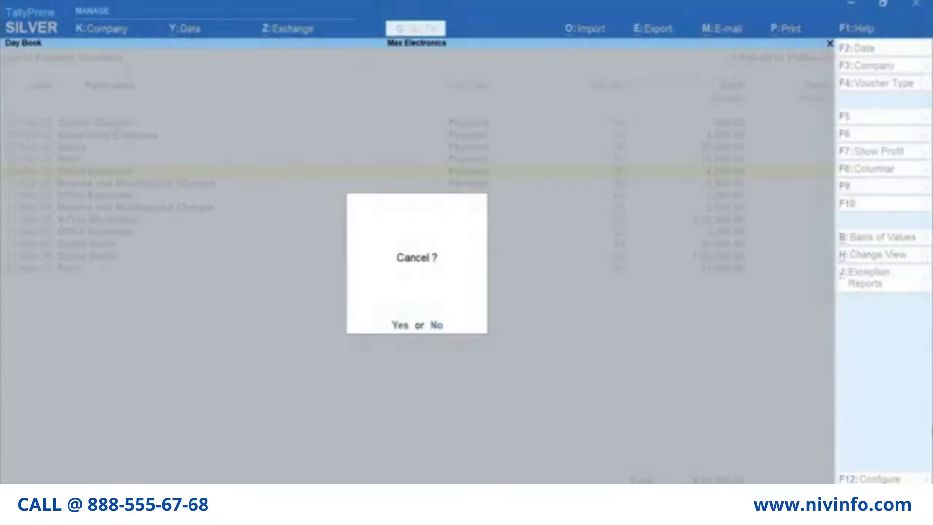
{"action": "key", "text": "y"}
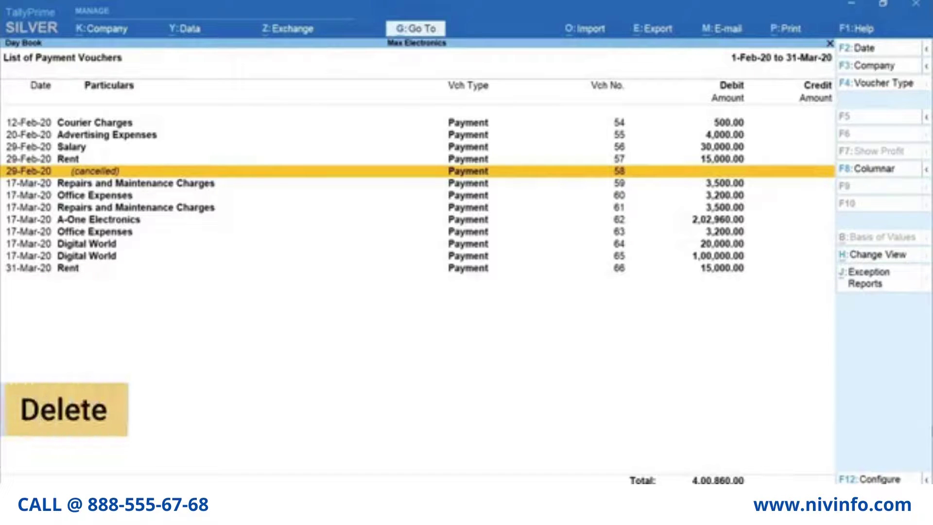
- Remove the second 17-Mar-20 Repairs and Maintenance Charges line and the A-One Electronics line from the report, and restore both
{"action": "key", "text": "alt+d"}
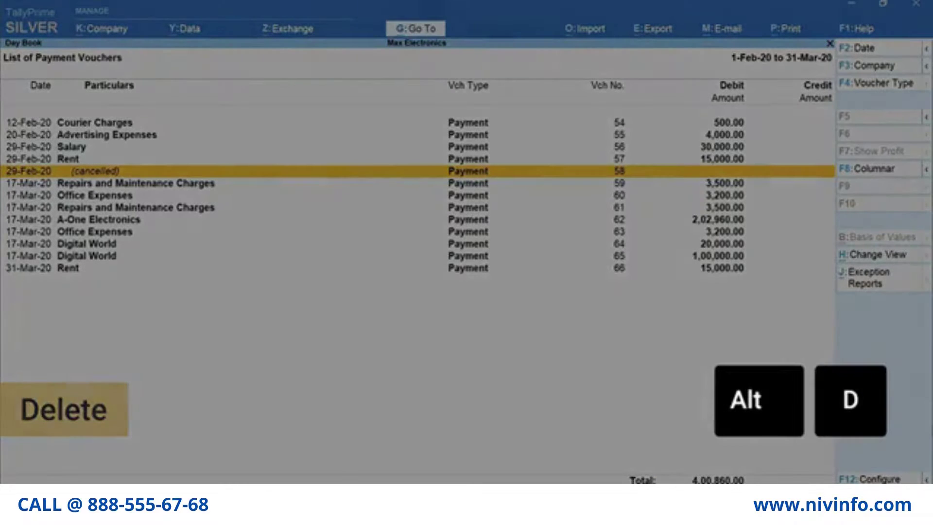
{"action": "key", "text": "Down"}
{"action": "key", "text": "Down"}
{"action": "key", "text": "Down"}
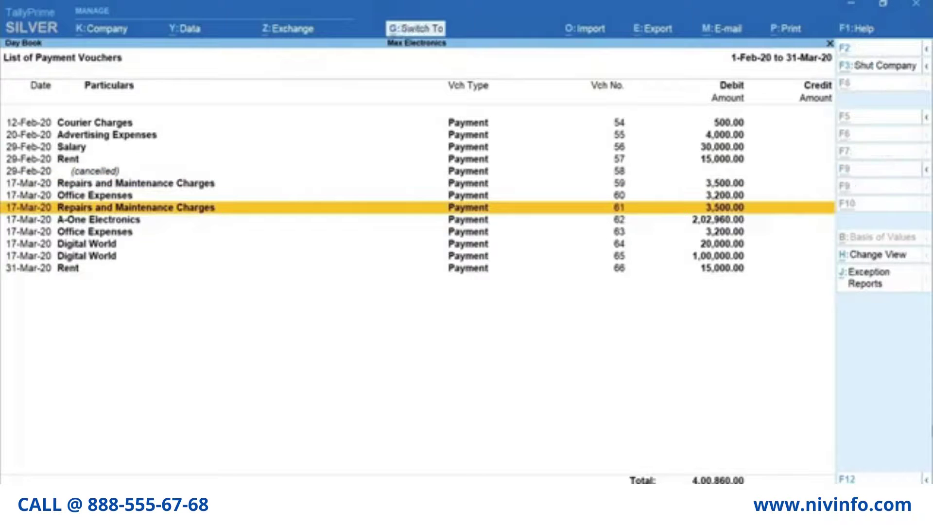
{"action": "key", "text": "ctrl+r"}
{"action": "key", "text": "ctrl+r"}
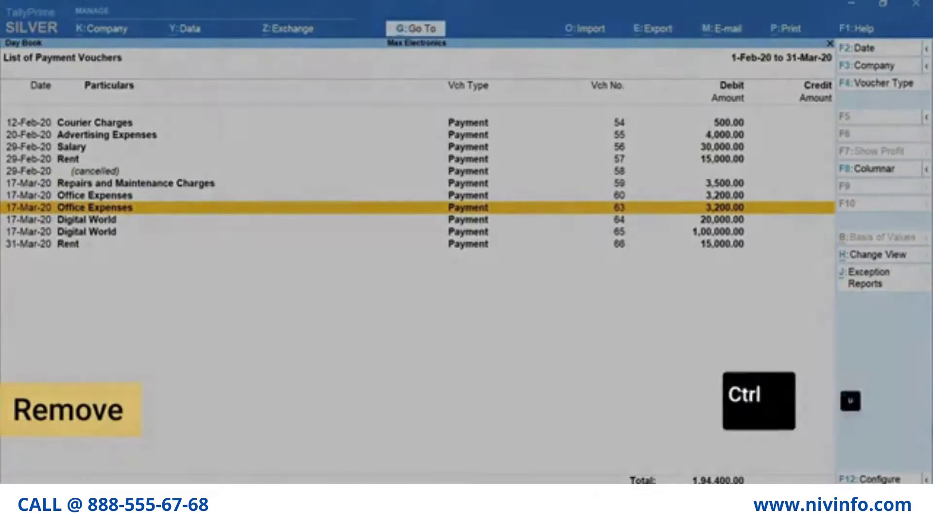
{"action": "key", "text": "ctrl+u"}
{"action": "key", "text": "ctrl+u"}
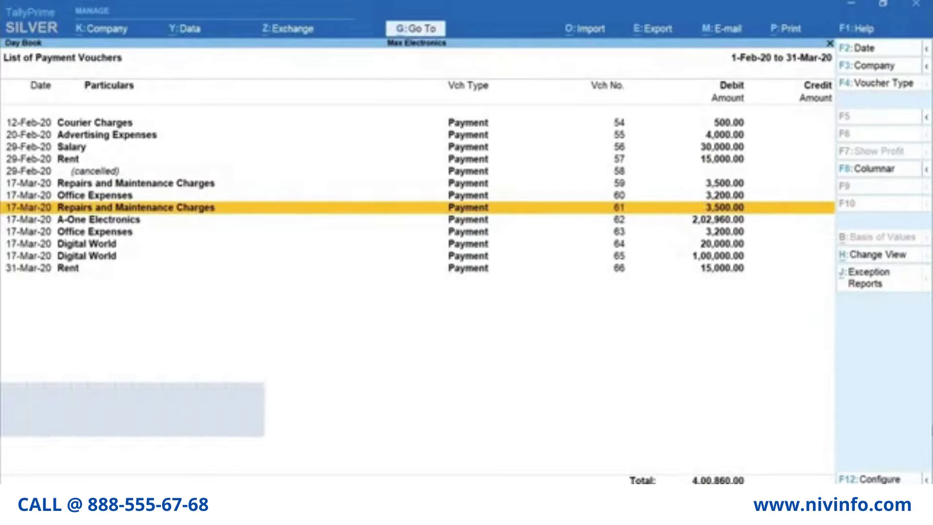
- Select four consecutive 17-Mar-20 vouchers, from the second Repairs and Maintenance Charges entry through the Digital World entry of 20,000.00
{"action": "key", "text": "space"}
{"action": "key", "text": "Down"}
{"action": "key", "text": "space"}
{"action": "key", "text": "Down"}
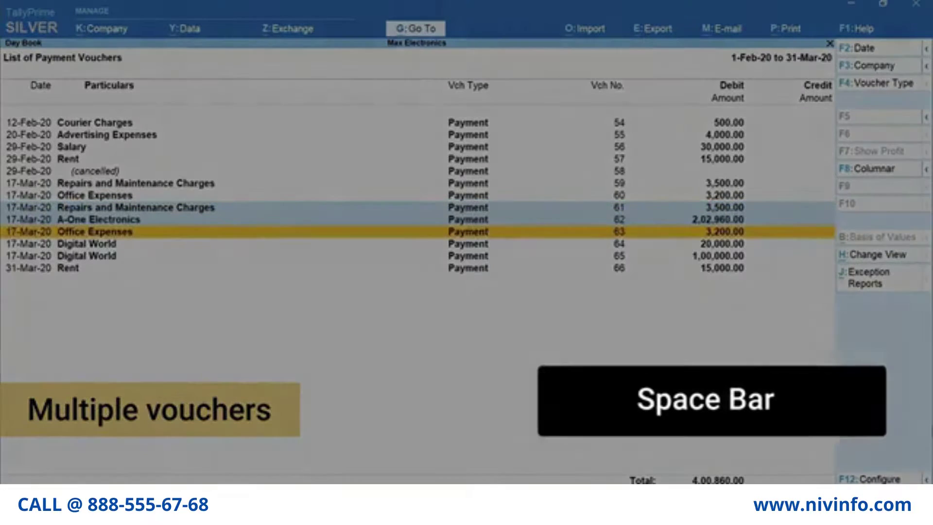
{"action": "key", "text": "space"}
{"action": "key", "text": "Down"}
{"action": "key", "text": "space"}
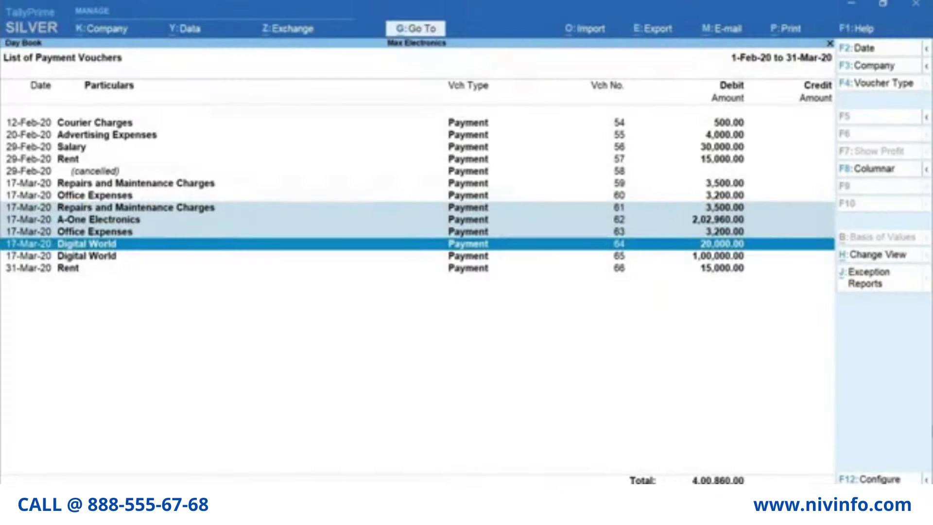